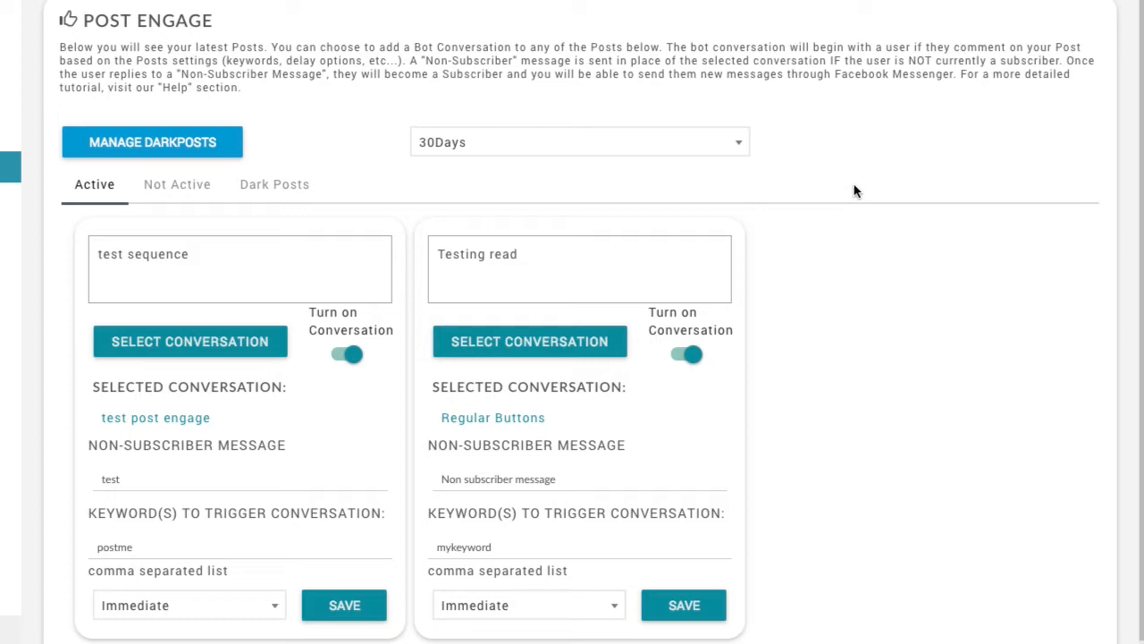
Step: Check the available date-range options for the active posts, keeping the range at 30Days
click(492, 151)
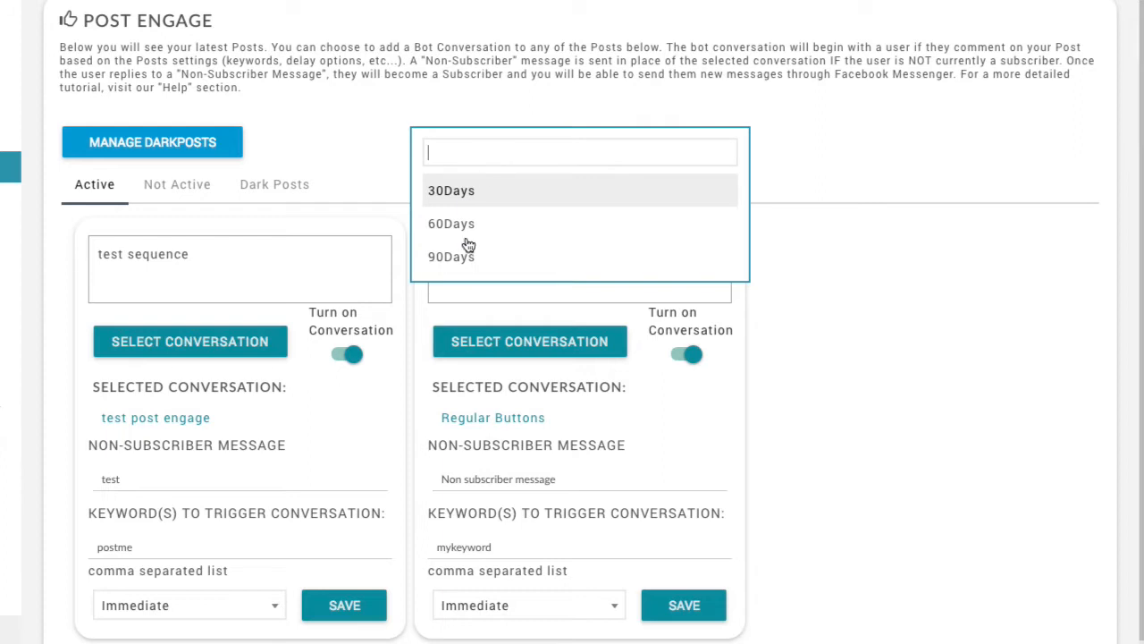
click(480, 194)
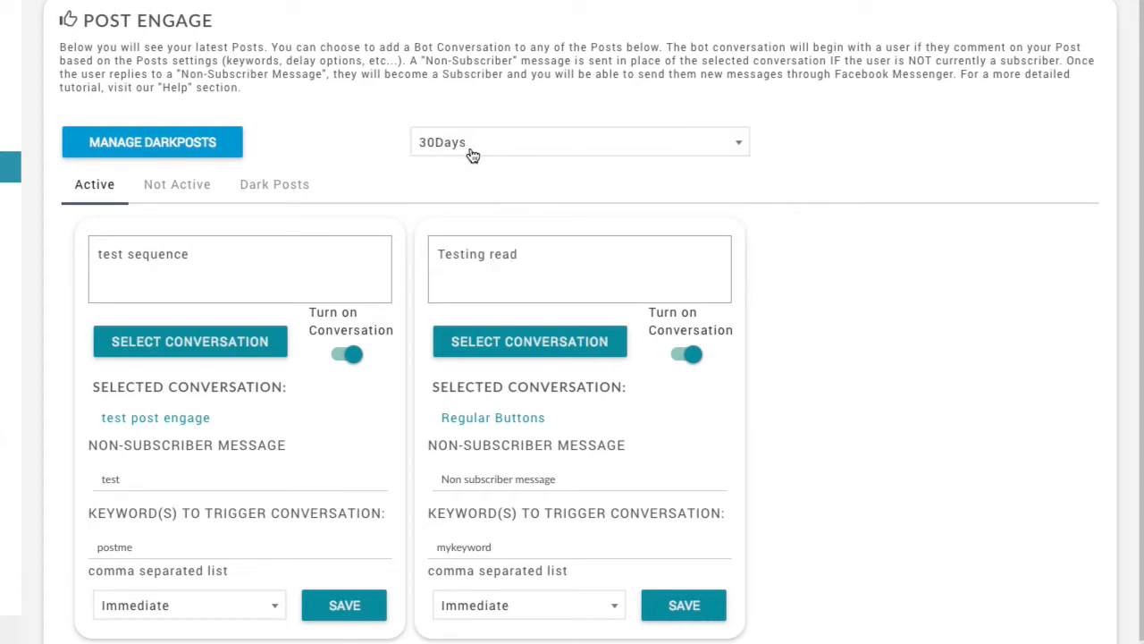
click(304, 185)
Step: Switch the conversation of the "Testing read" post off and back on
click(690, 356)
click(688, 357)
click(680, 605)
Step: List the posts that are not active and extend their date range to 90Days
click(177, 185)
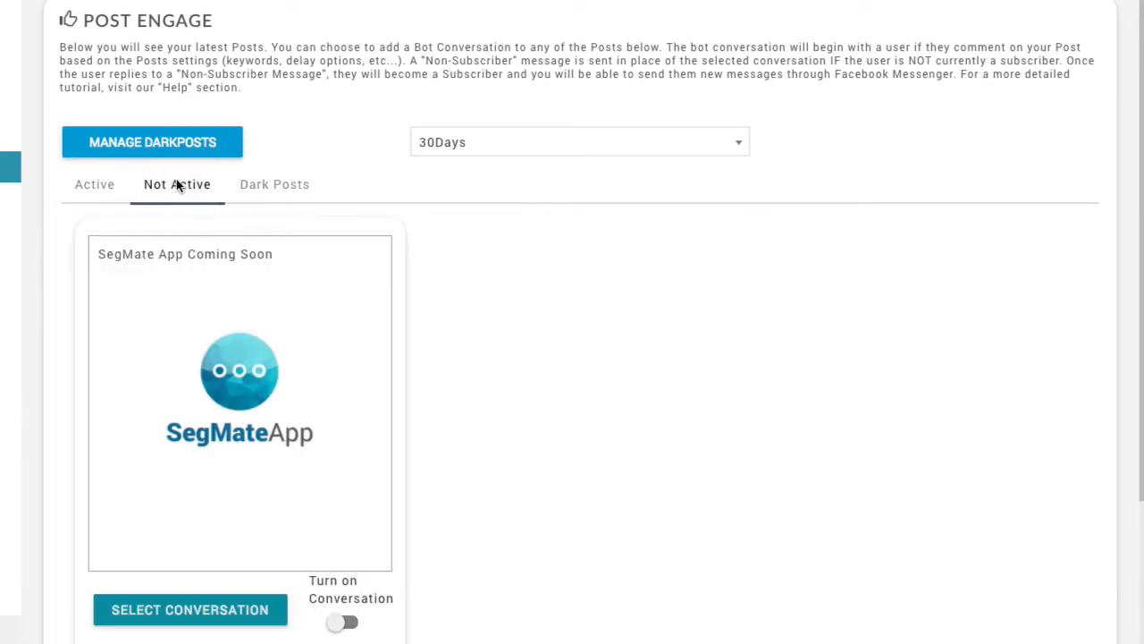
click(564, 149)
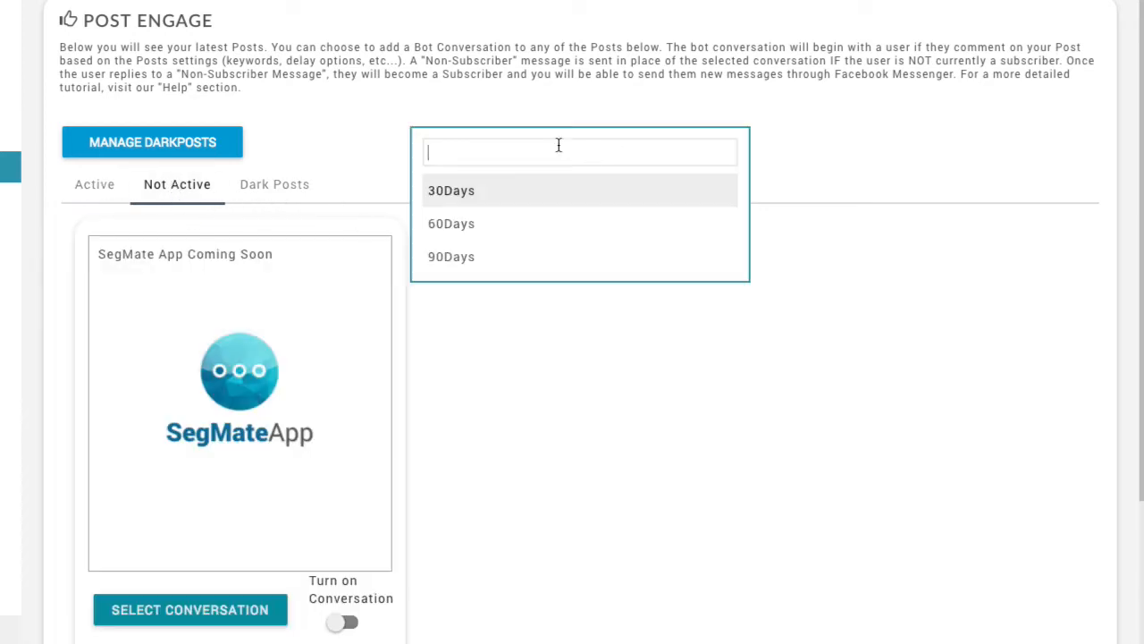
click(506, 257)
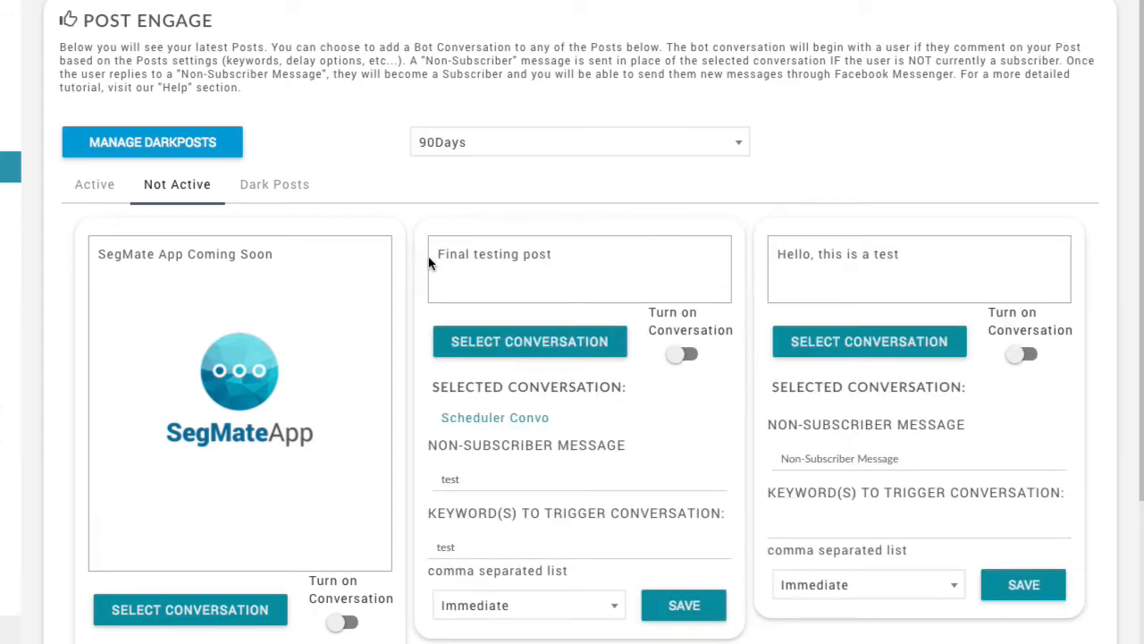
scroll(584, 330, down, 3)
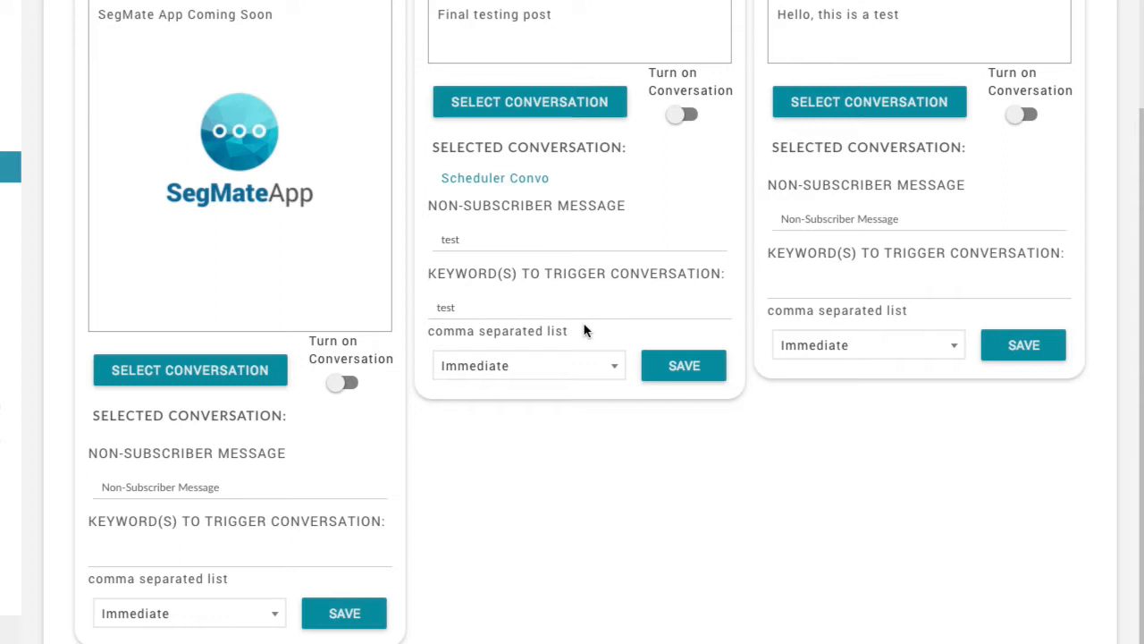
scroll(585, 330, up, 3)
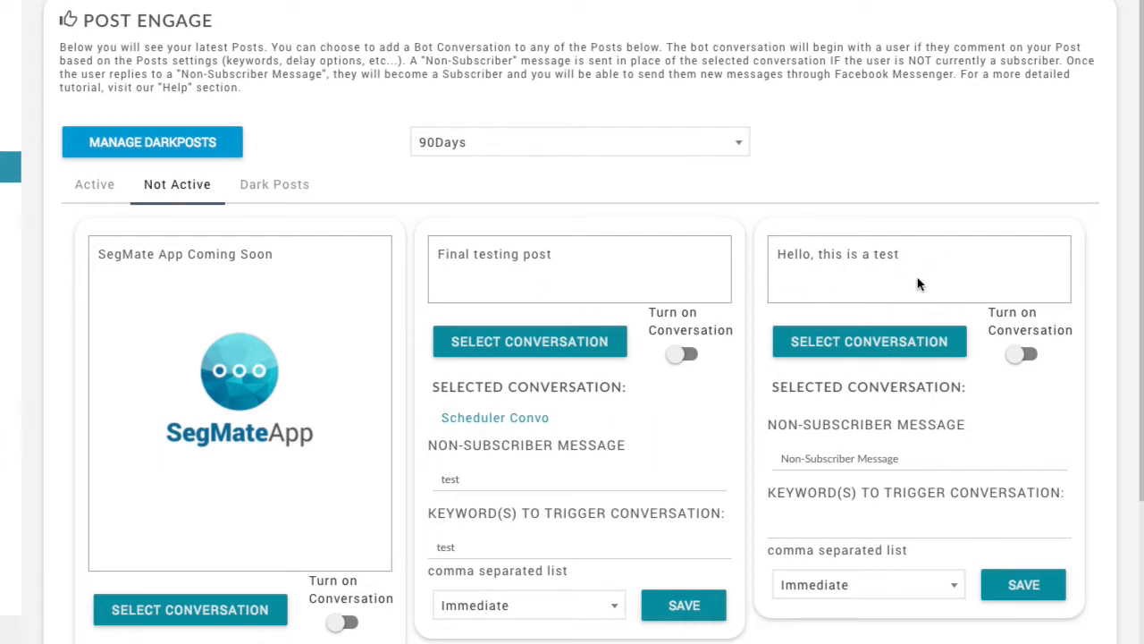
Step: Enter "Testing non subscriber message" as the non-subscriber message of the "Hello, this is a test" post
scroll(917, 282, down, 1)
scroll(917, 282, up, 1)
click(883, 460)
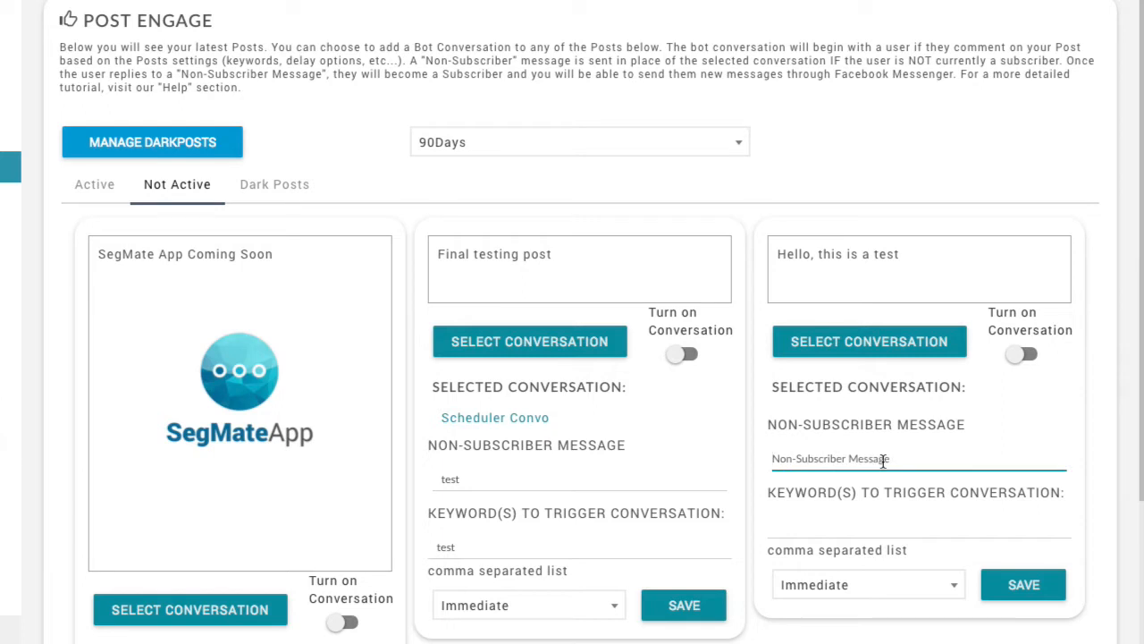
text(T)
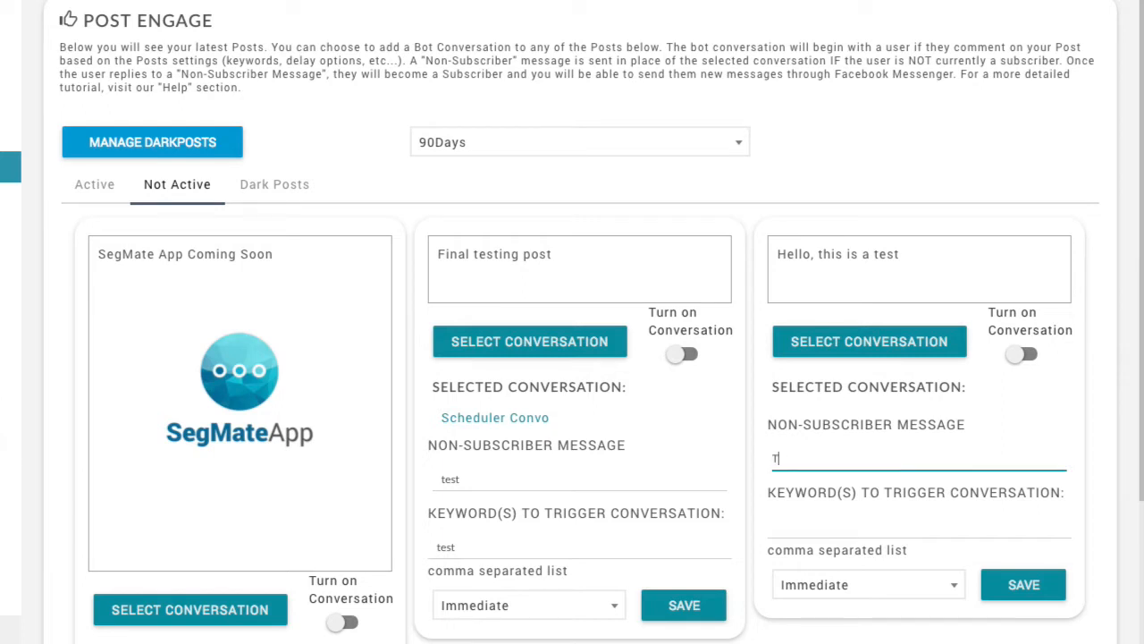
text(esting non subscriber me)
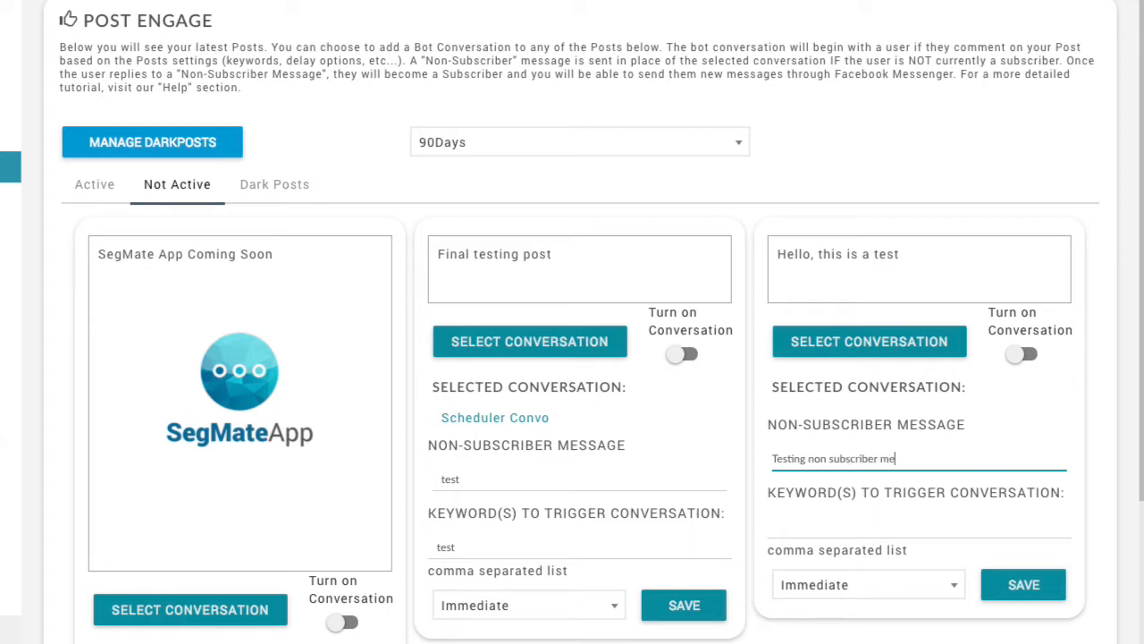
text(ssage.)
key(BackSpace)
Step: Set the trigger keywords of the "Hello, this is a test" post to "test, hello"
scroll(853, 456, down, 1)
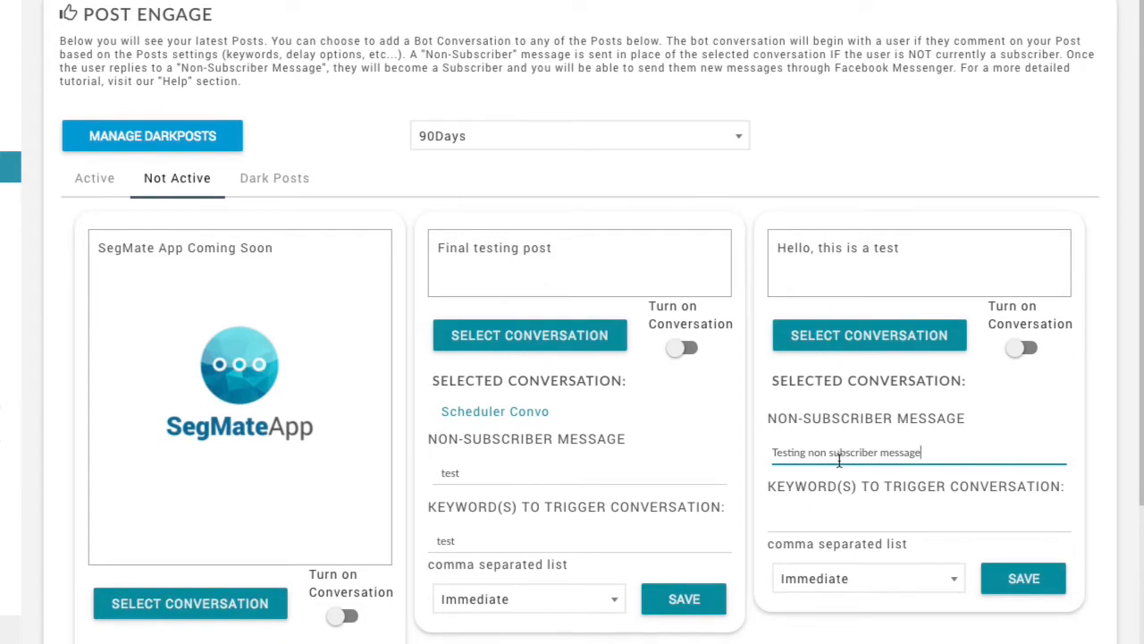
click(802, 524)
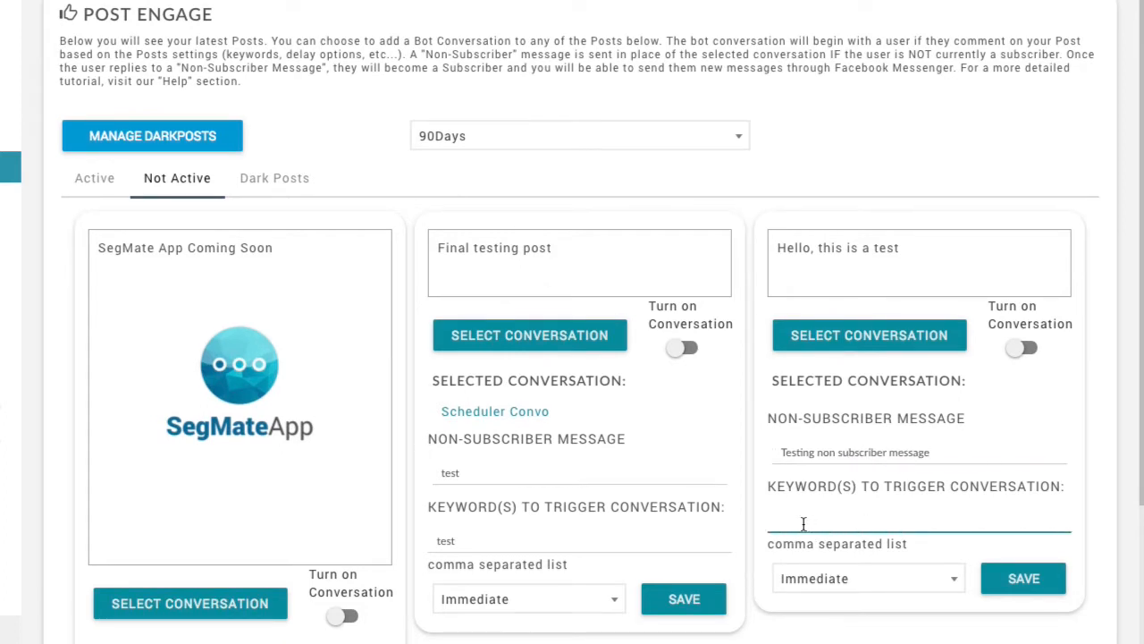
text(test, hello,)
Step: Review the non-subscriber message and the trigger keywords entered for the "Hello, this is a test" post
drag(774, 452, 936, 455)
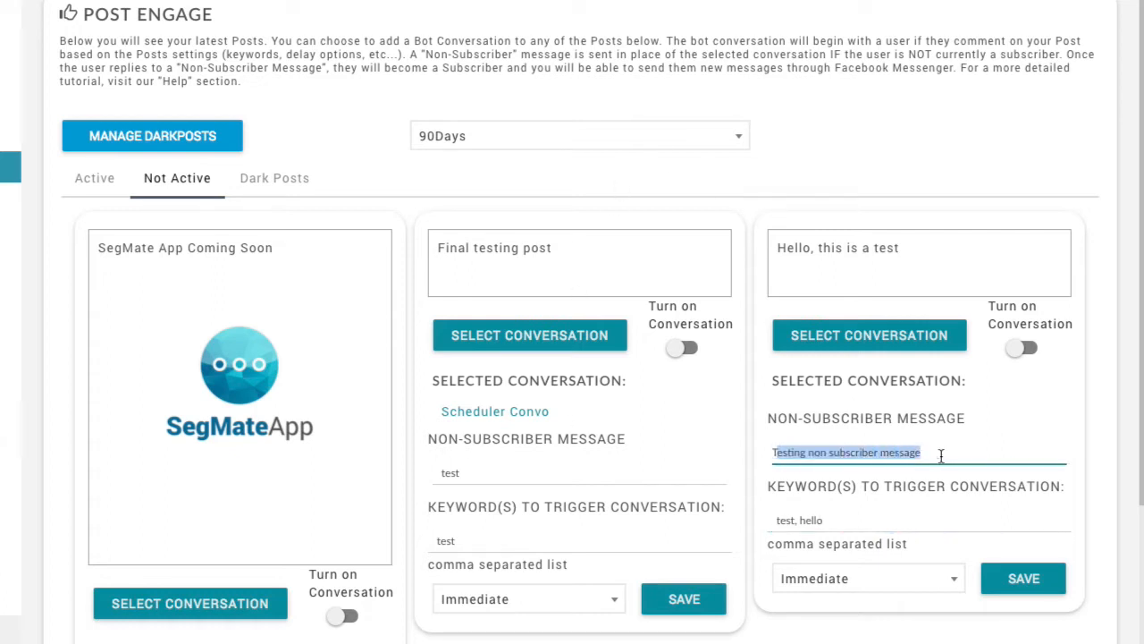
click(936, 455)
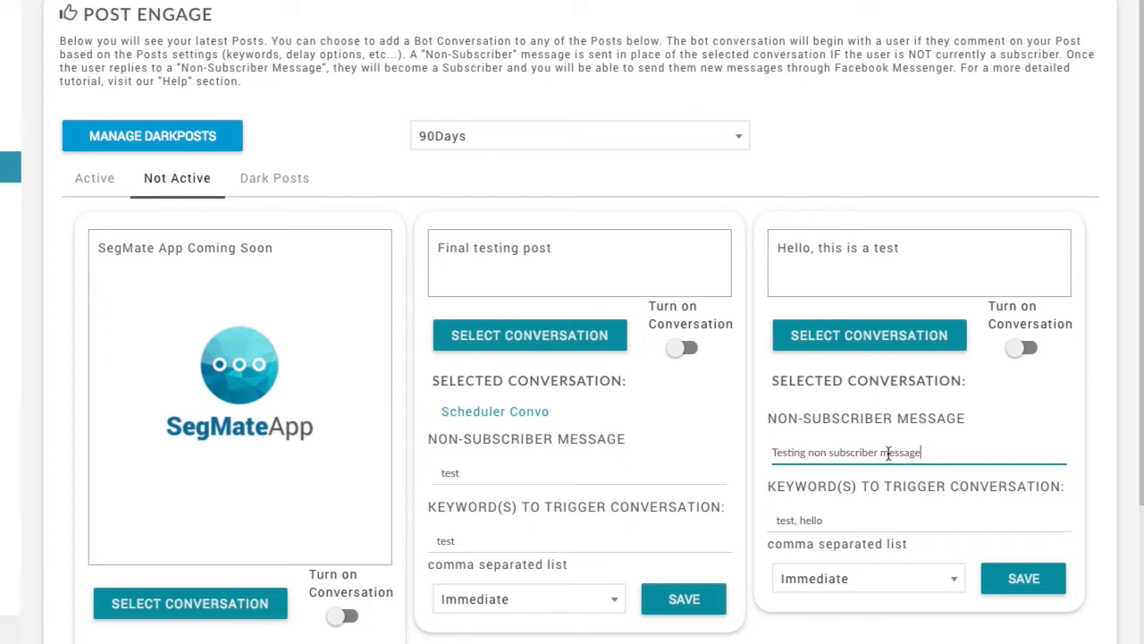
click(784, 520)
double_click(787, 520)
double_click(804, 521)
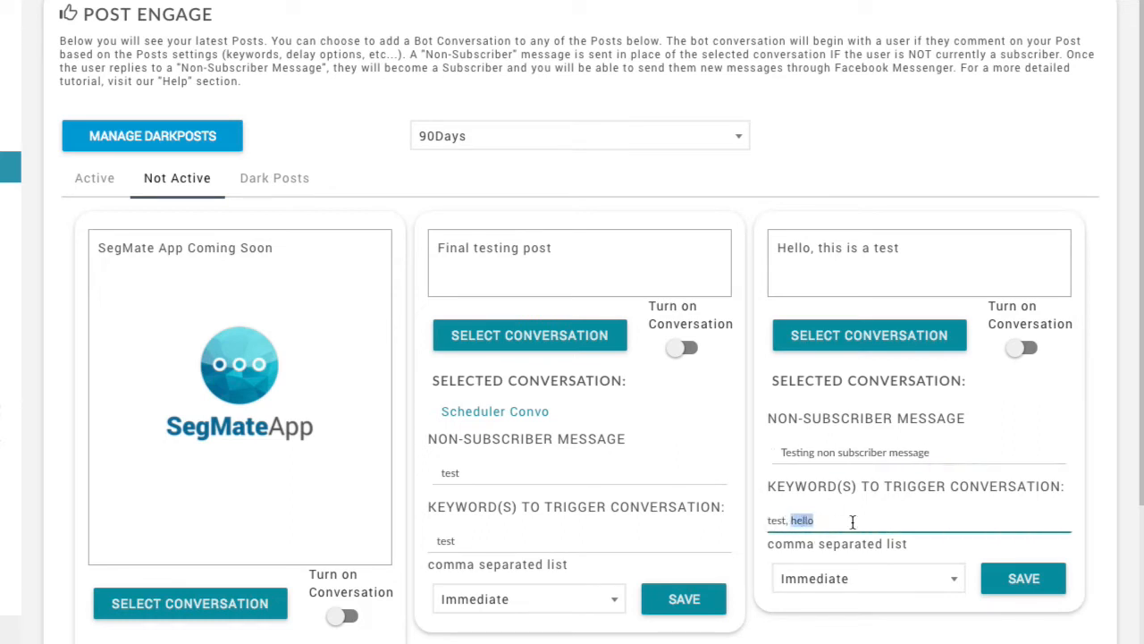
click(891, 490)
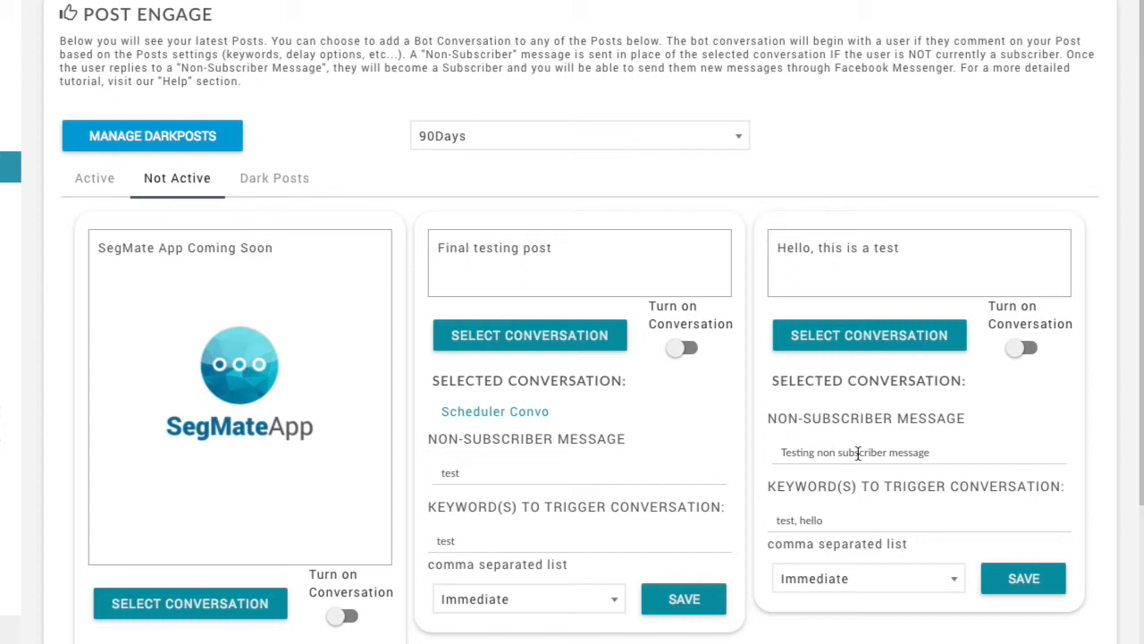
click(932, 454)
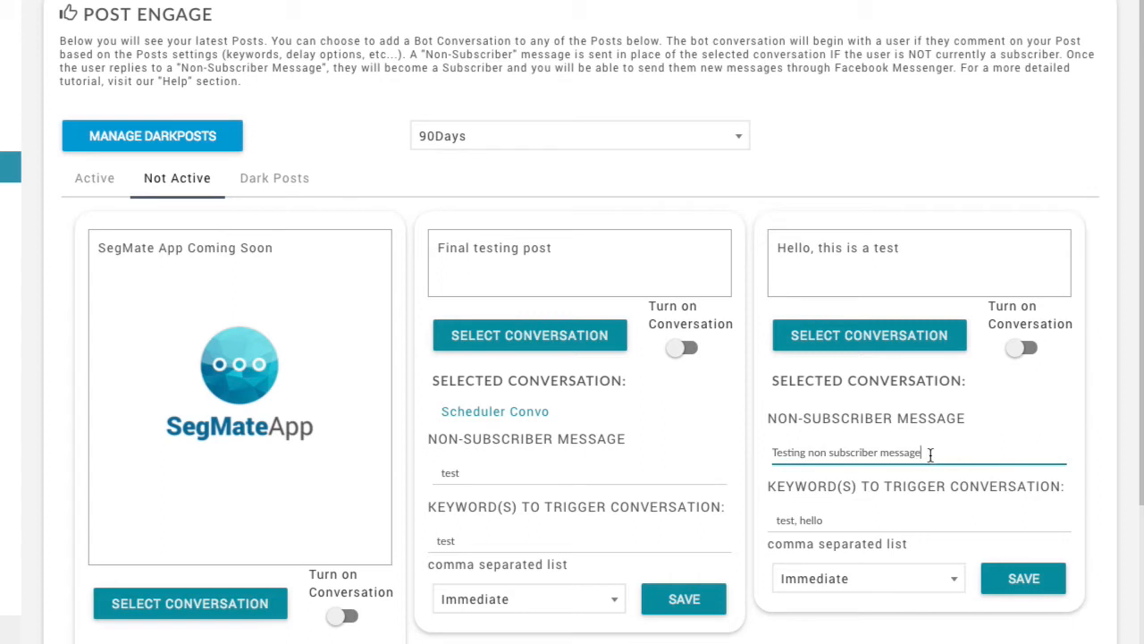
drag(921, 454, 784, 457)
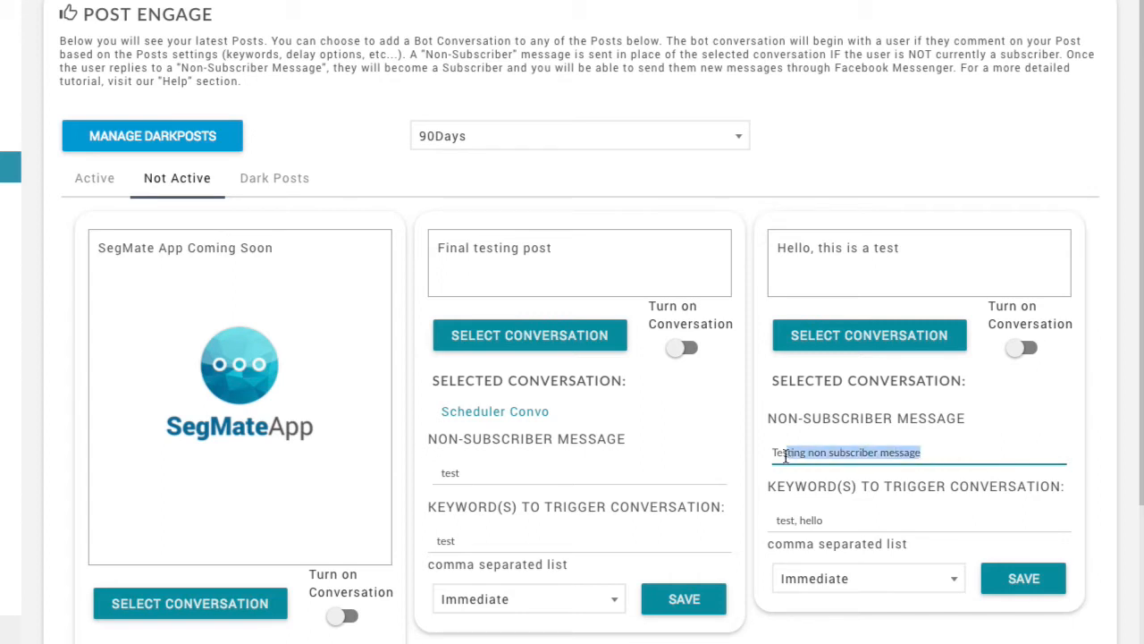
click(826, 456)
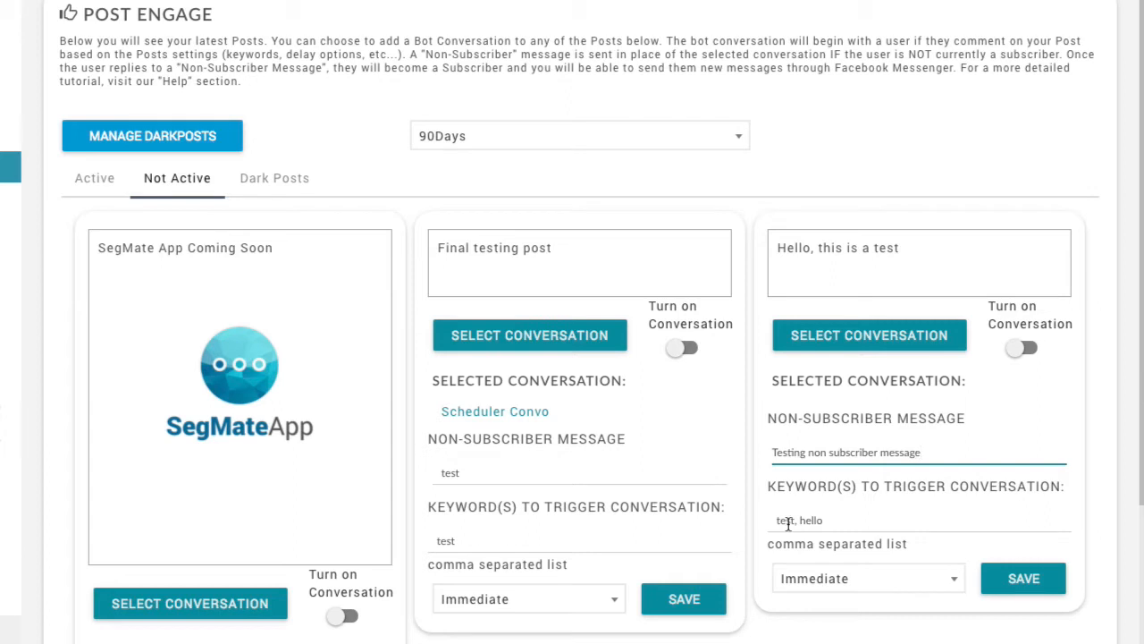
click(458, 481)
drag(950, 450, 747, 456)
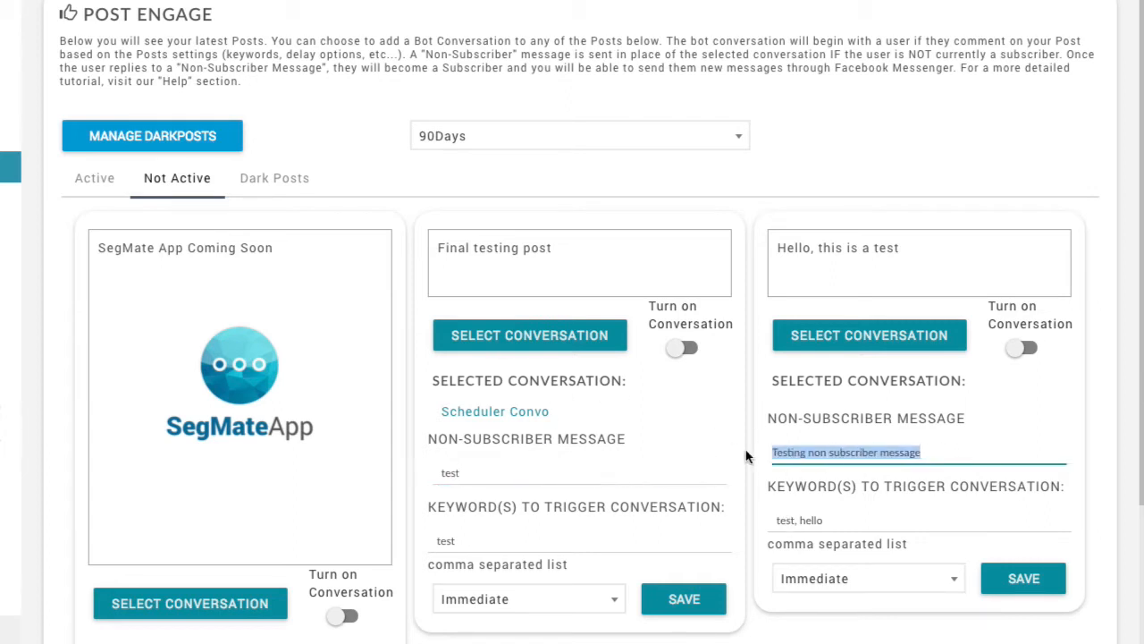
click(961, 455)
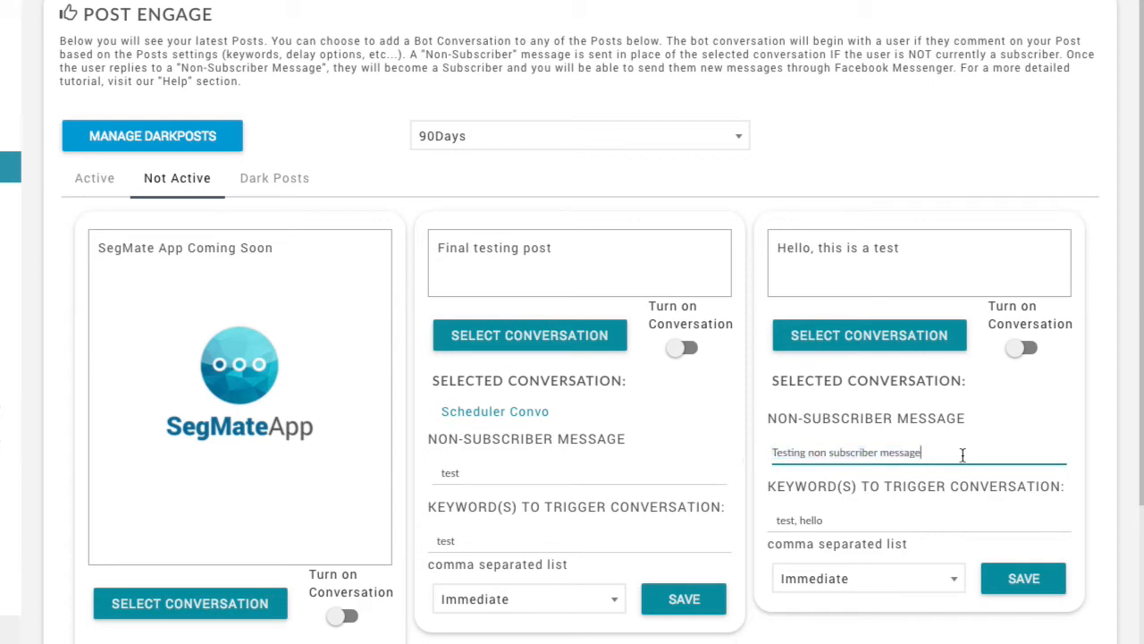
Step: Choose the "test post engage" conversation for the "Final testing post"
click(521, 336)
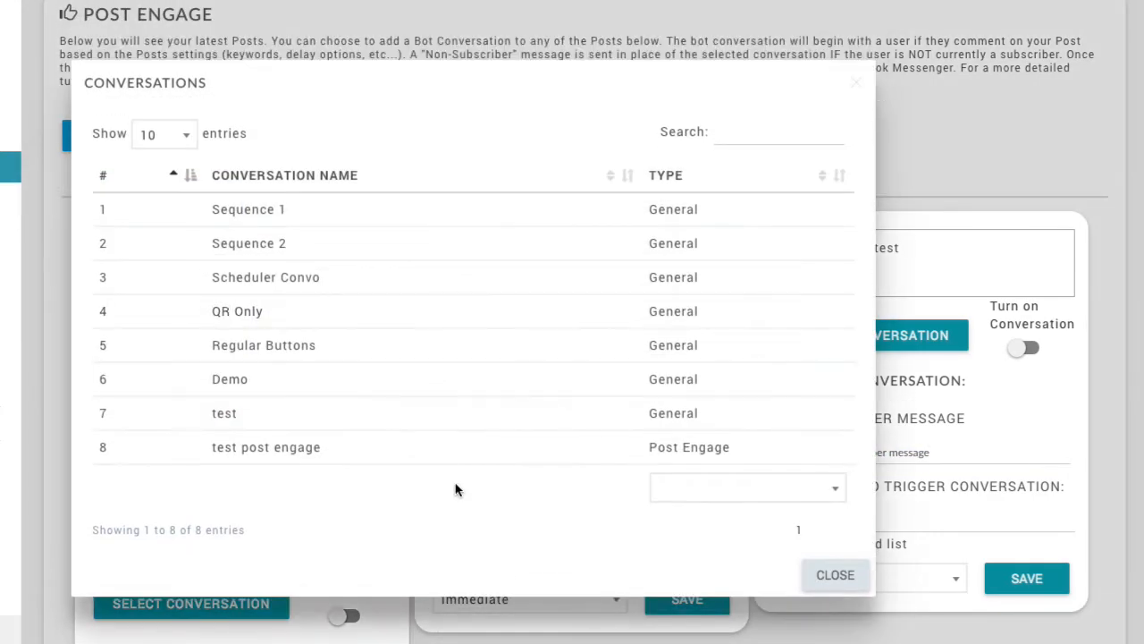
click(268, 447)
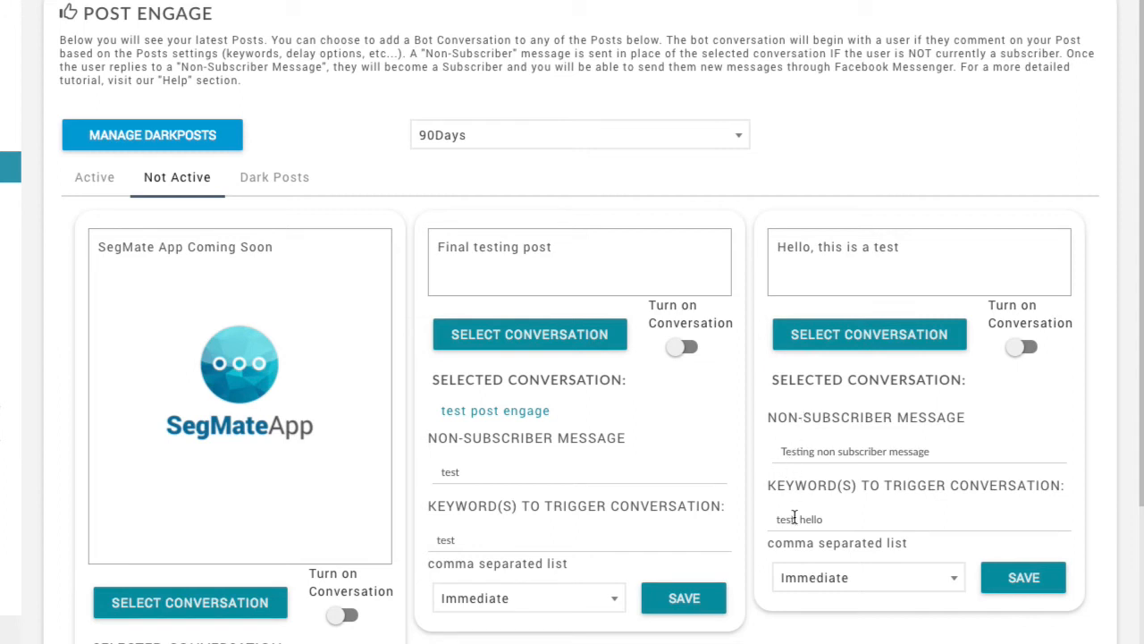
click(817, 453)
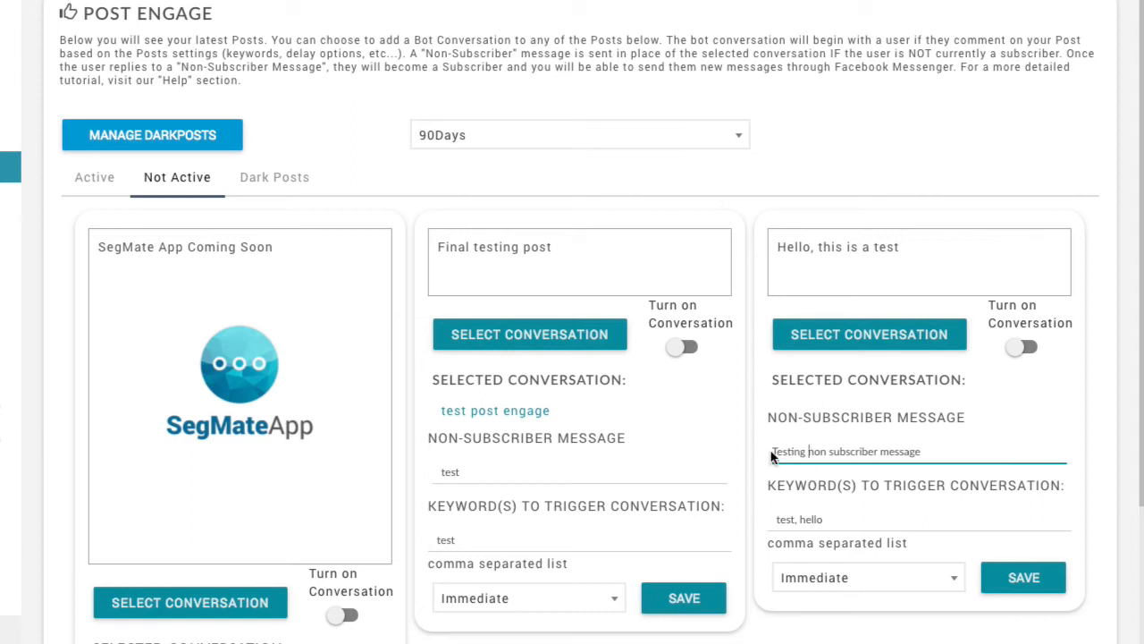
drag(771, 451, 939, 454)
click(952, 453)
drag(786, 524, 826, 521)
click(832, 520)
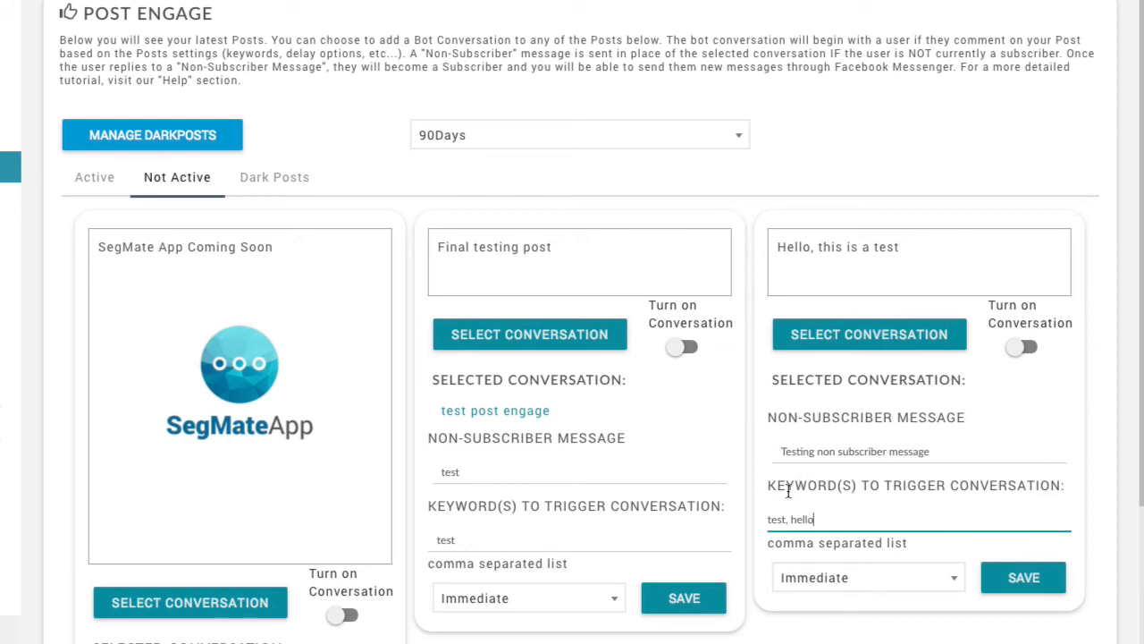
Step: Assign the "test post engage" conversation to the "Hello, this is a test" post and keep its delay at Immediate
click(856, 338)
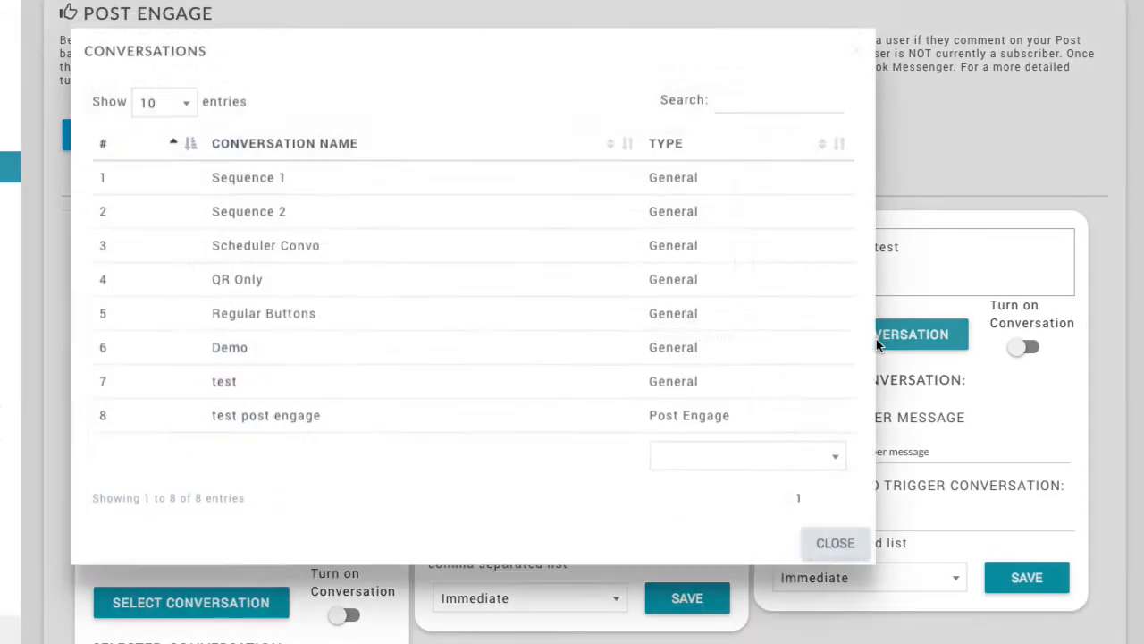
click(327, 455)
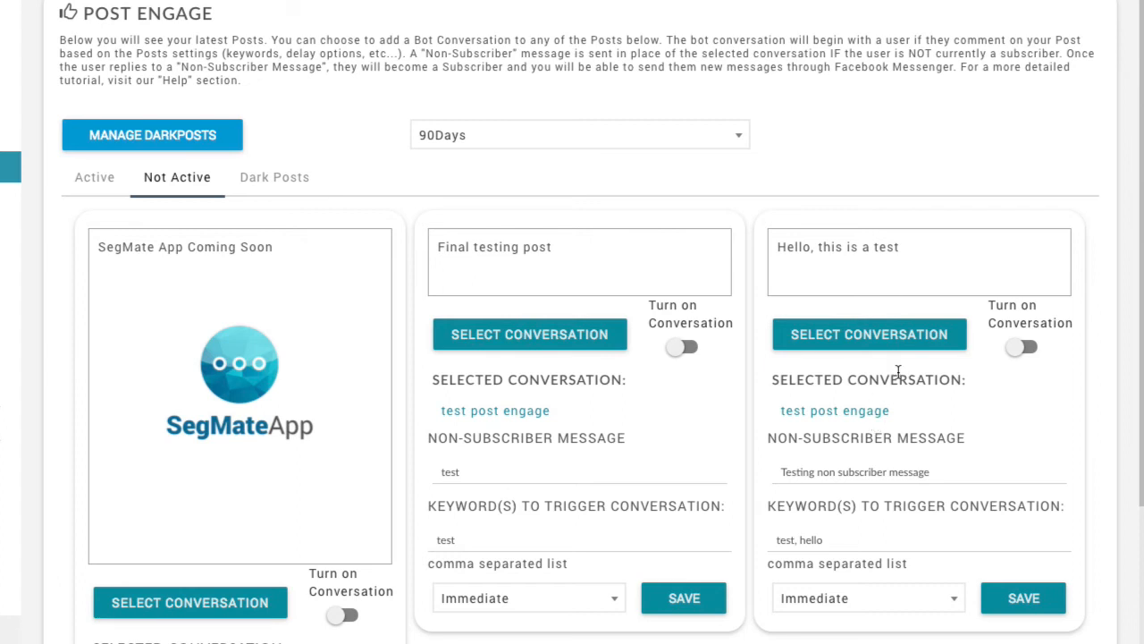
click(887, 607)
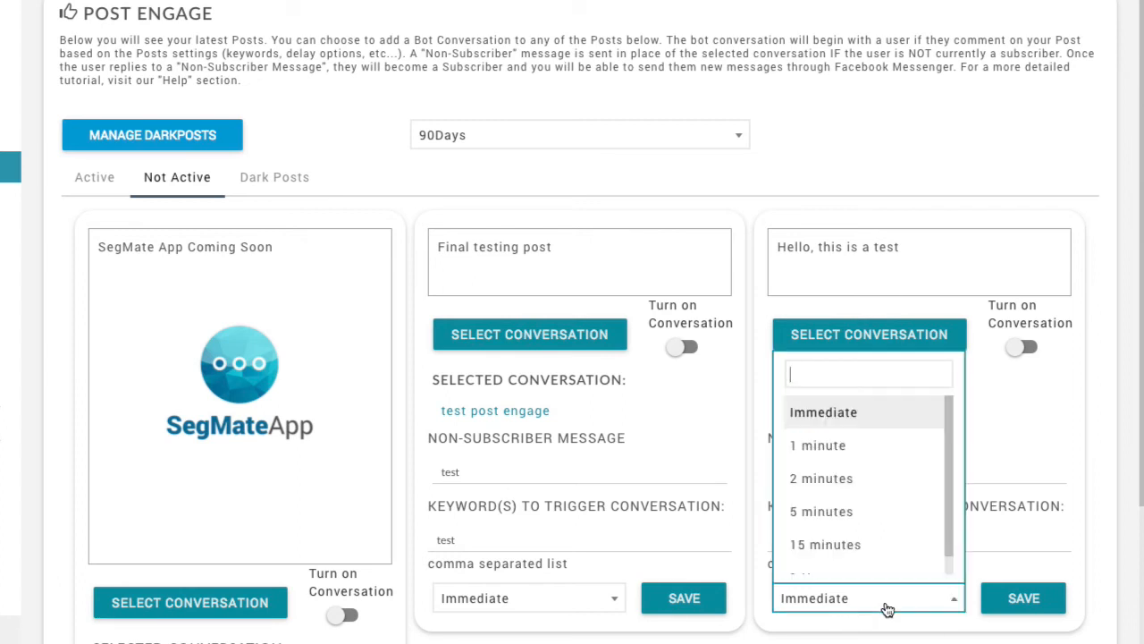
click(887, 608)
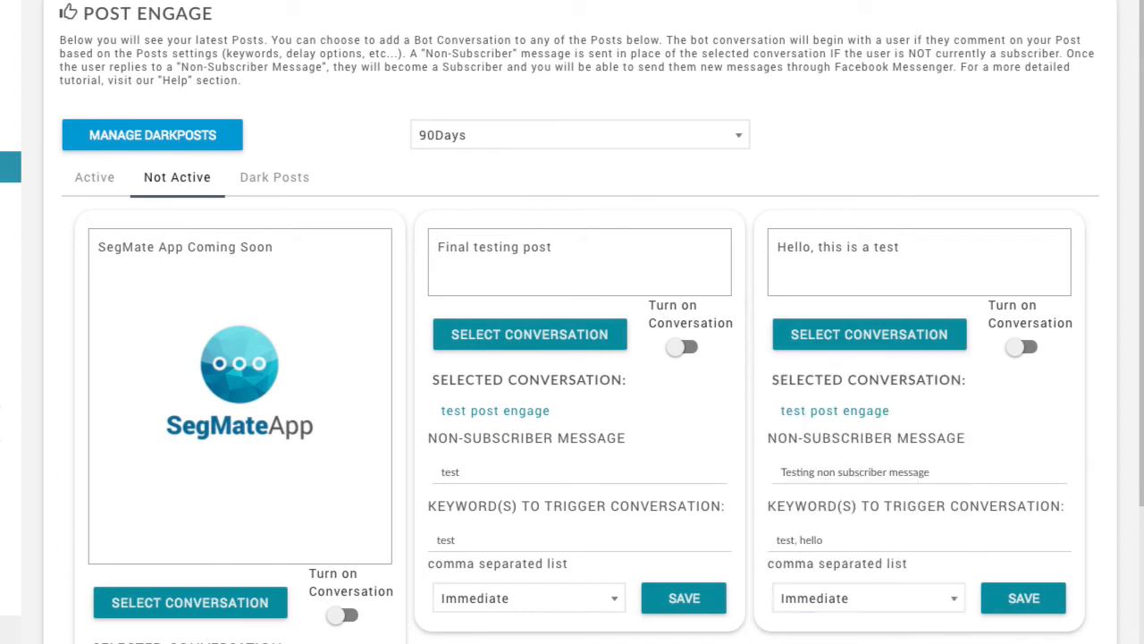
click(857, 600)
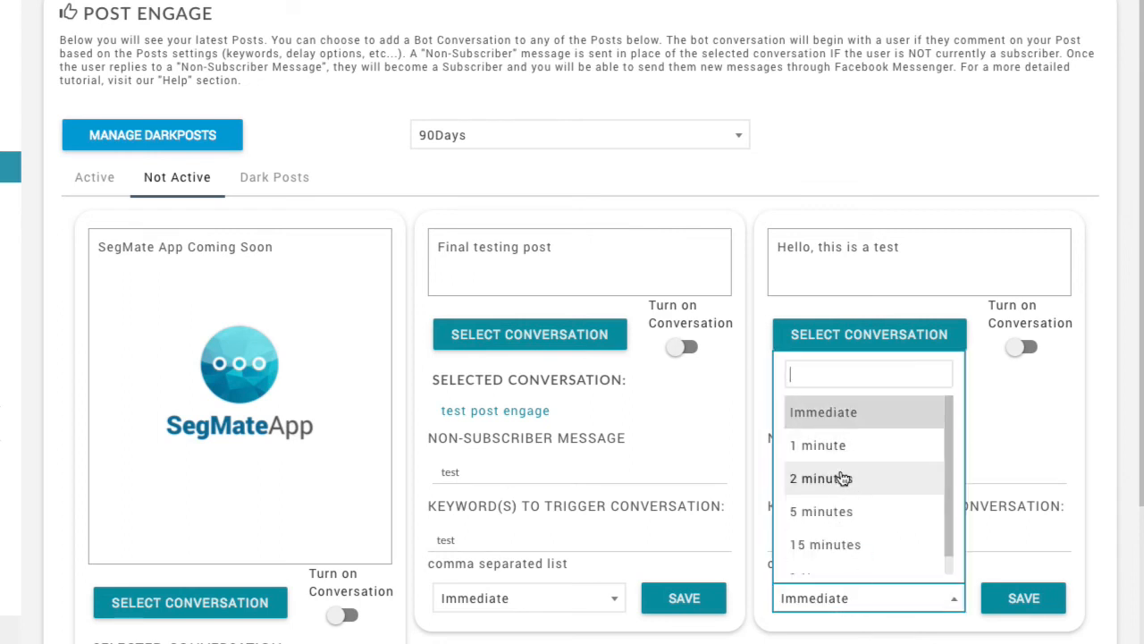
scroll(838, 483, down, 1)
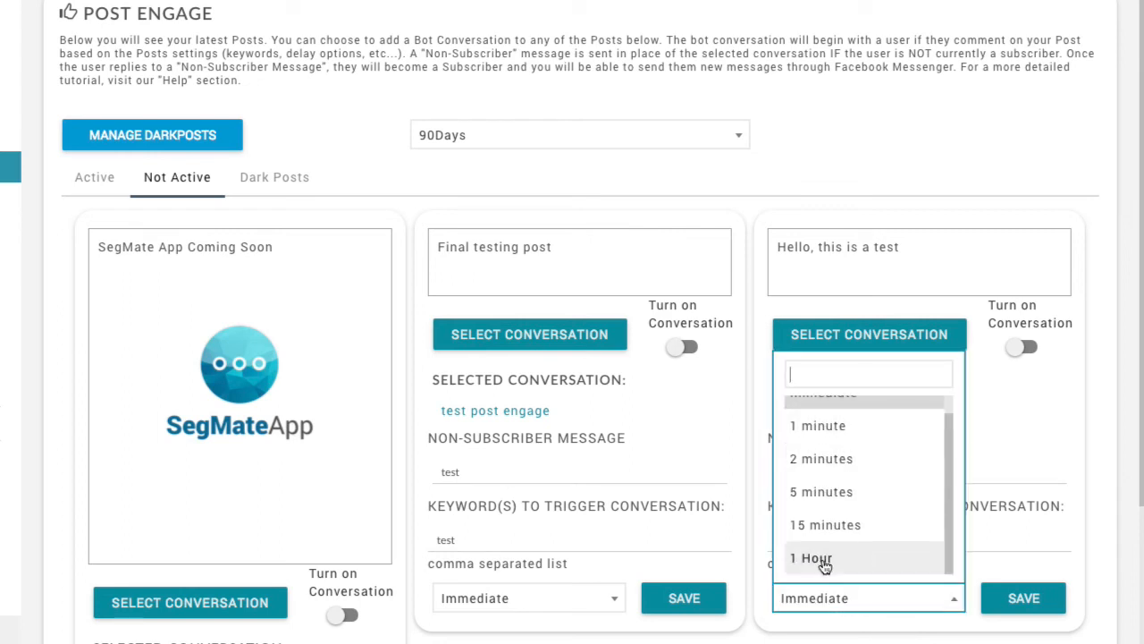
click(849, 640)
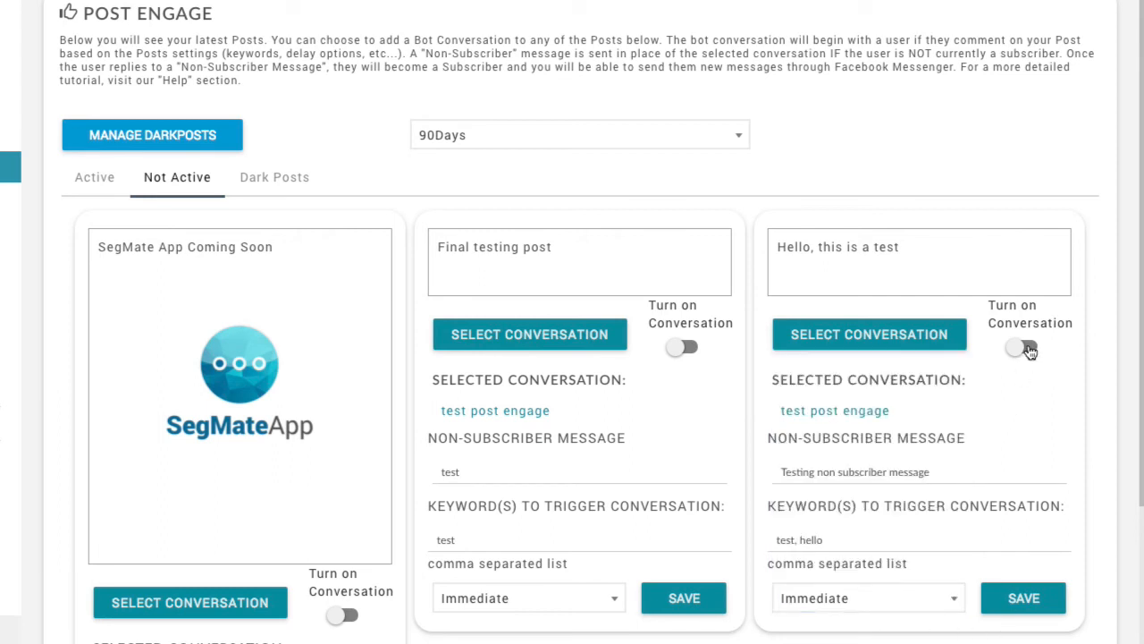
Step: Turn on the conversation for the "Hello, this is a test" post and save its settings
click(1028, 350)
click(1015, 603)
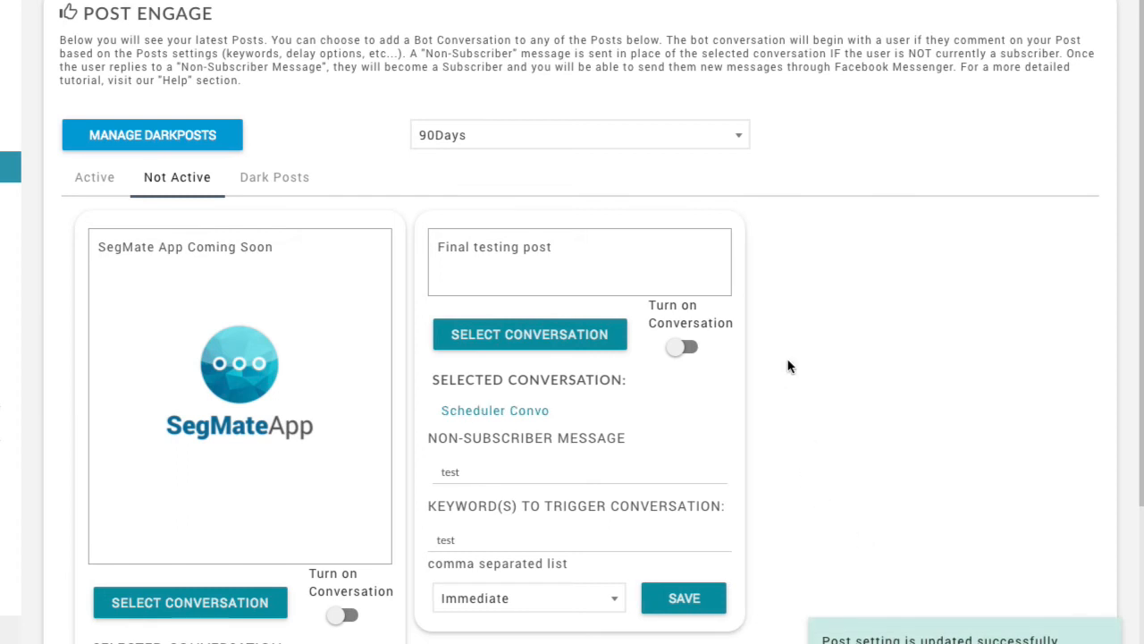
Step: Turn off the conversation for the active "Hello, this is a test" post and save its settings
click(118, 181)
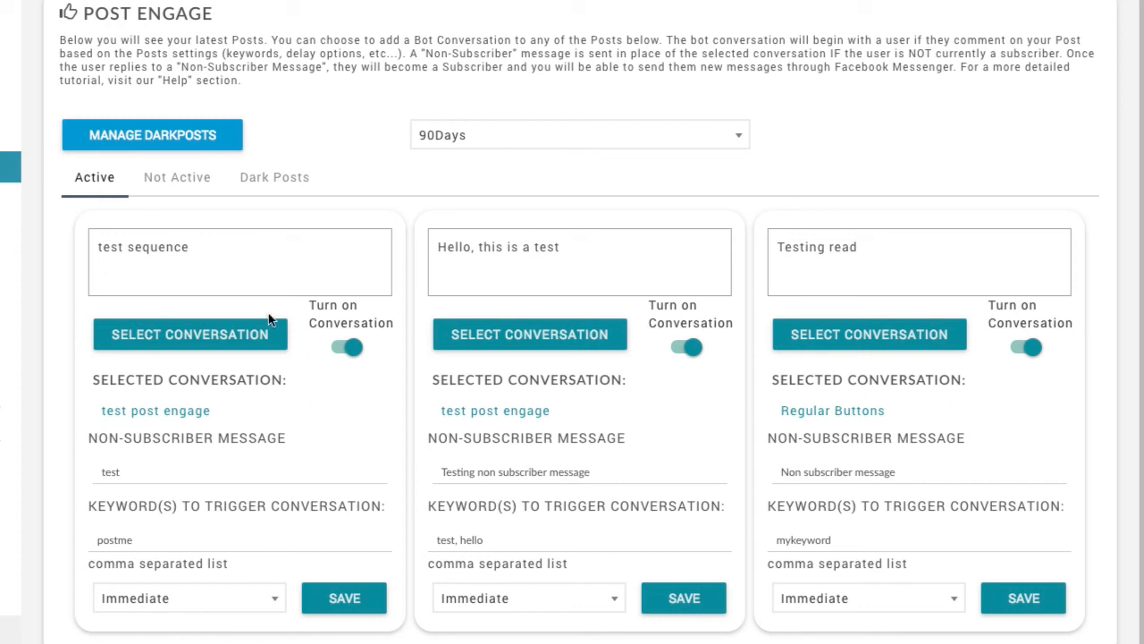
click(677, 351)
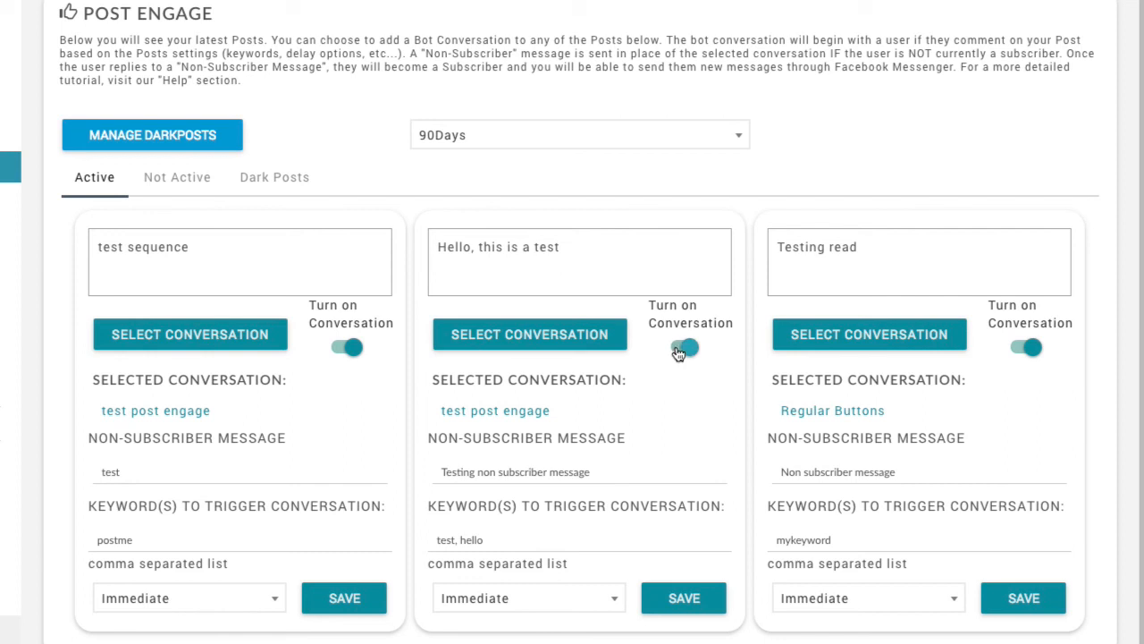
click(672, 602)
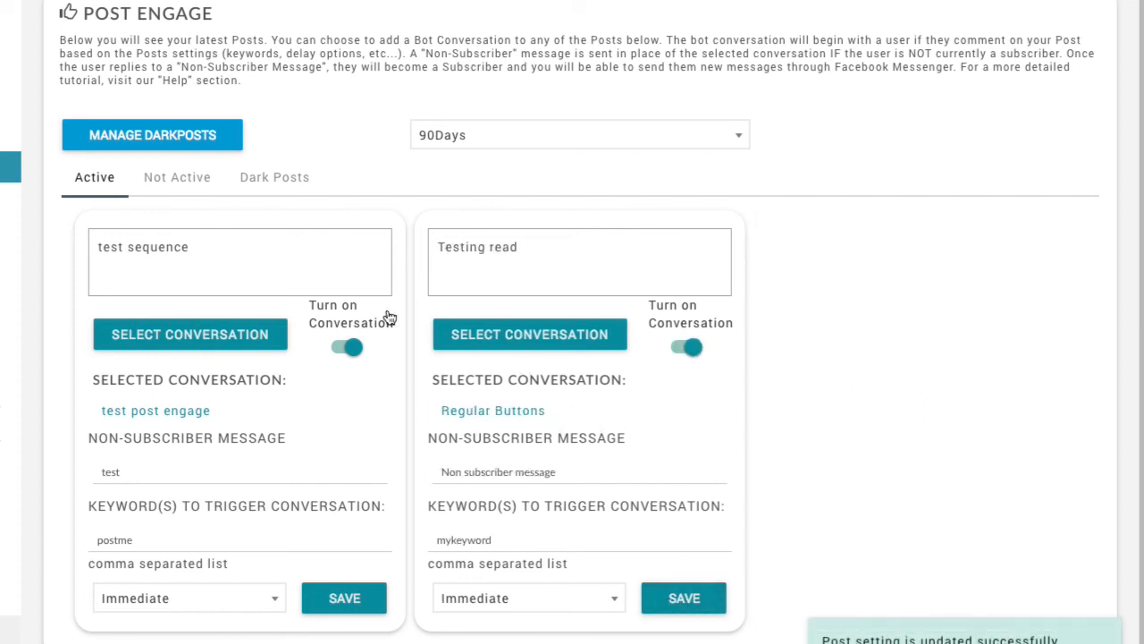
Step: Compare the inactive and active post lists and look through the settings of the inactive posts
click(175, 178)
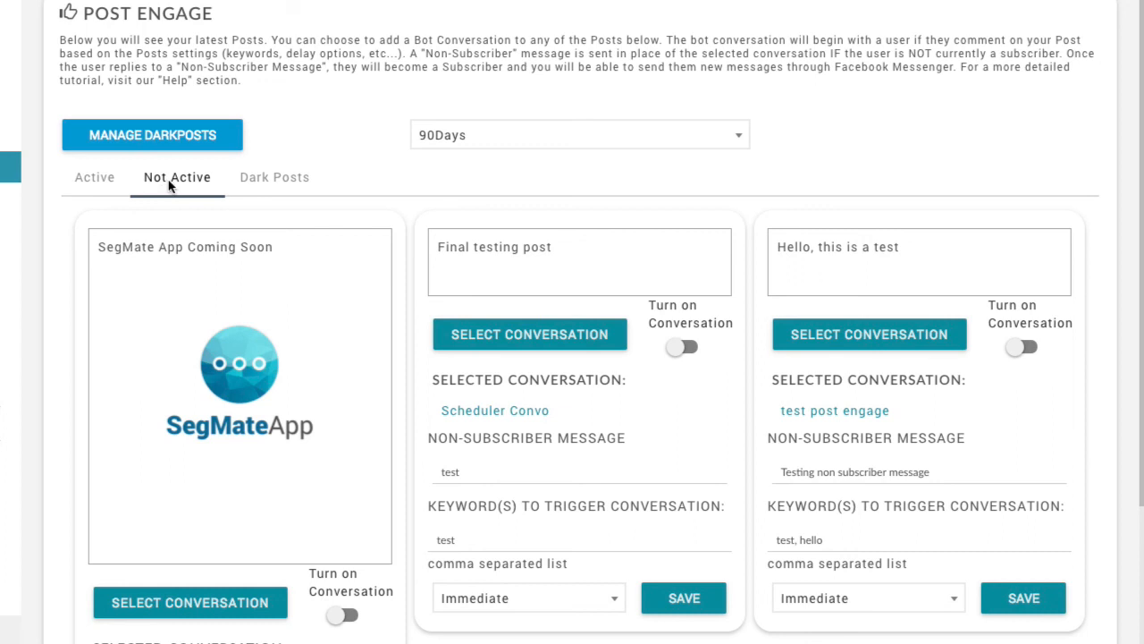
click(89, 190)
click(94, 188)
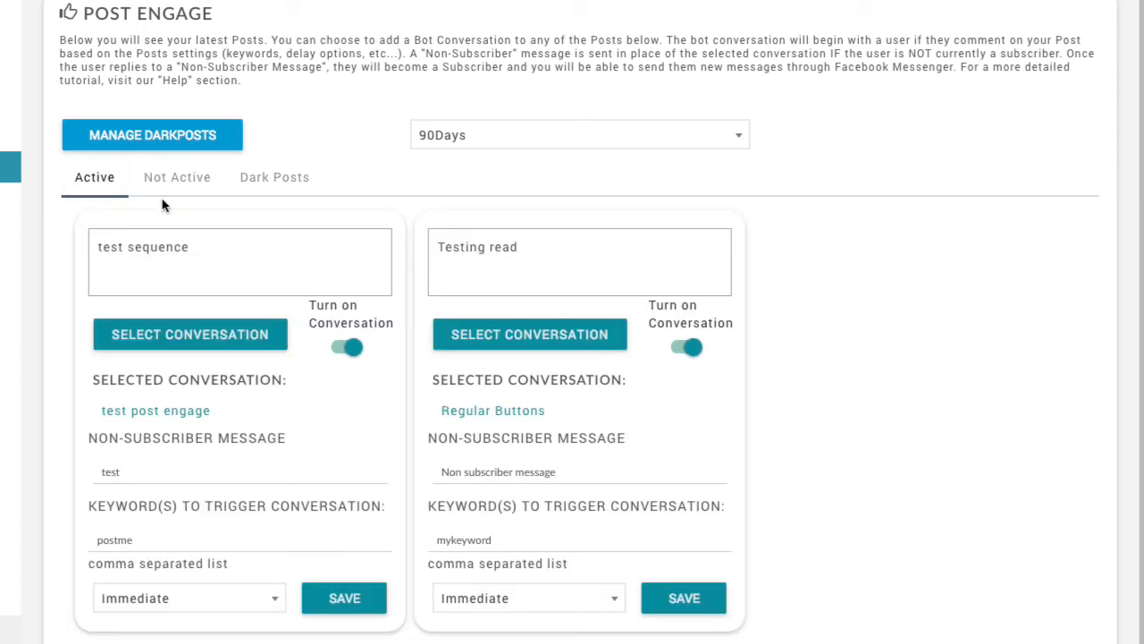
click(168, 184)
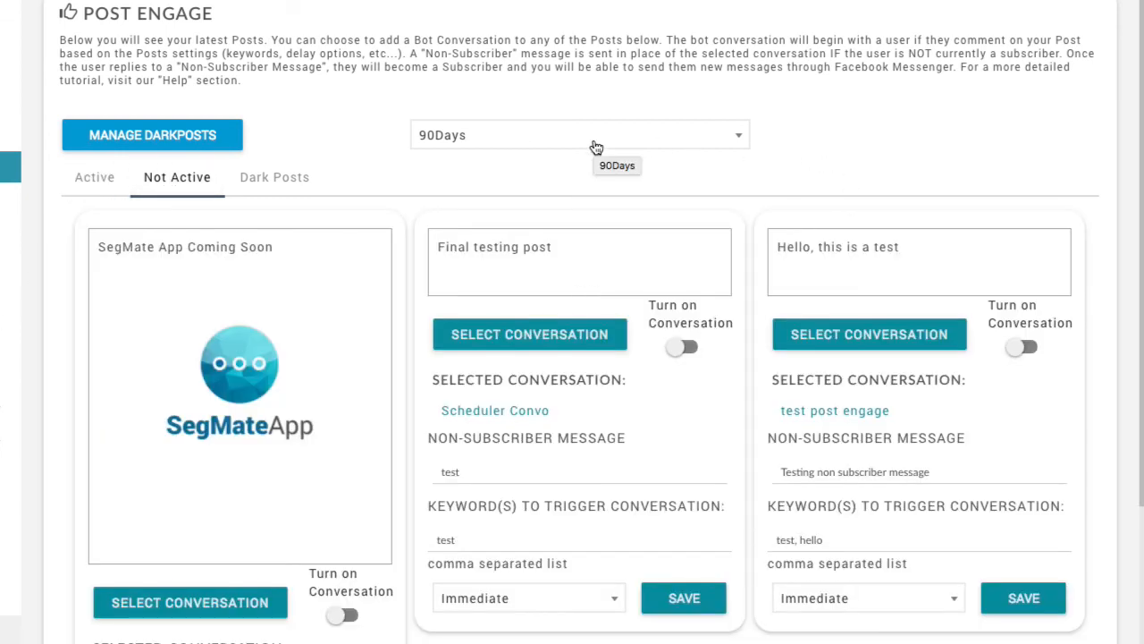
scroll(625, 415, down, 3)
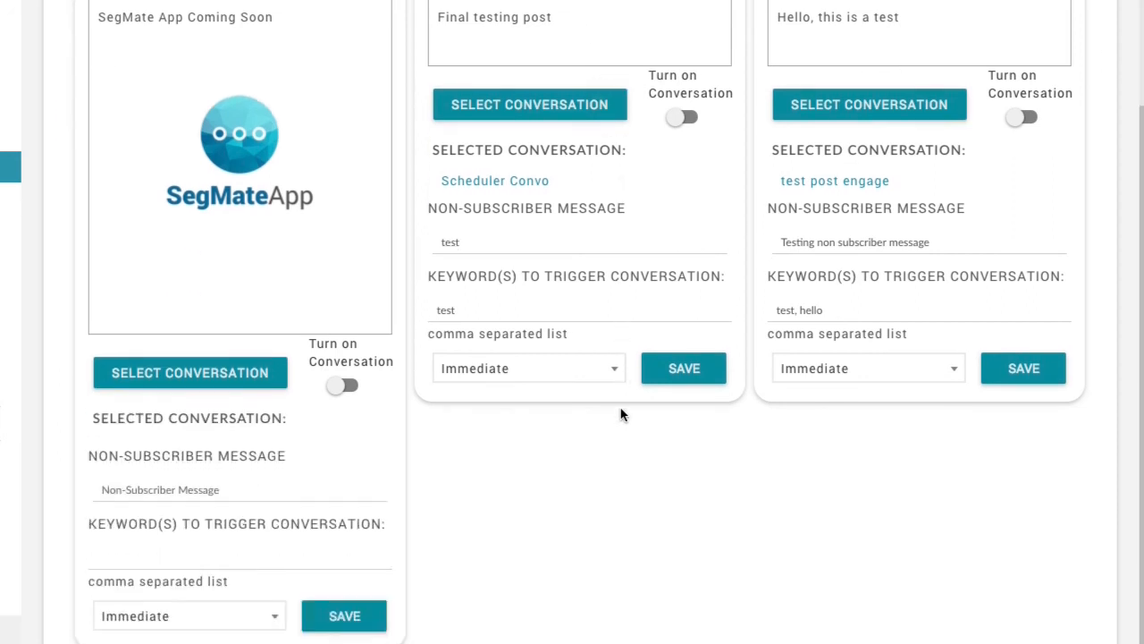
scroll(547, 272, up, 2)
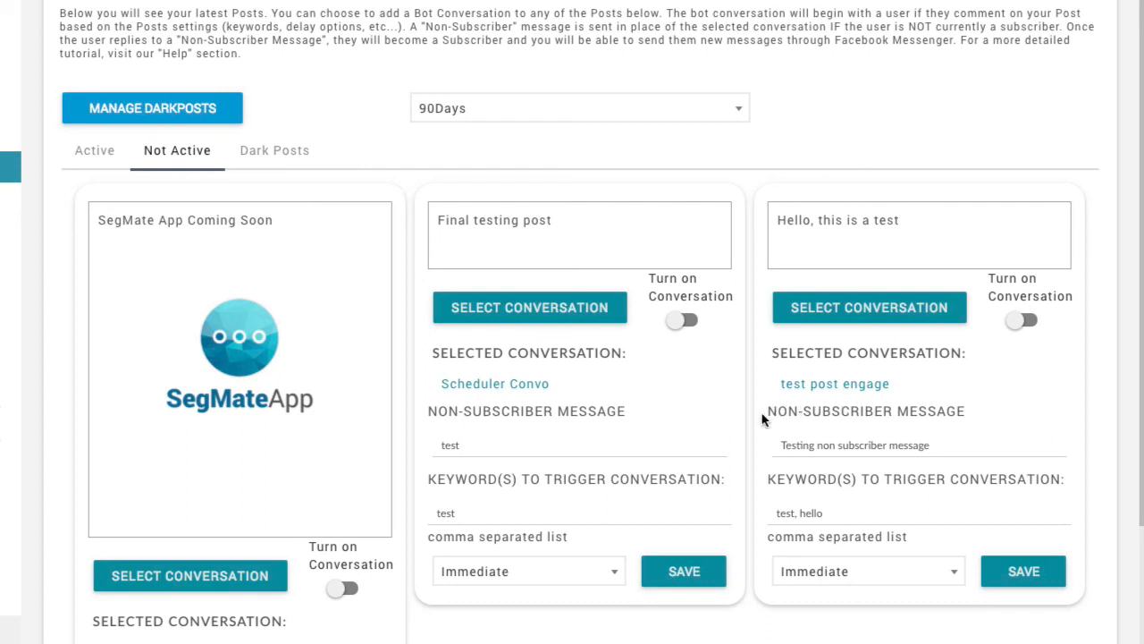
Step: Review the non-subscriber message field of the inactive "Hello, this is a test" post
drag(766, 416, 934, 417)
drag(786, 445, 900, 445)
click(928, 446)
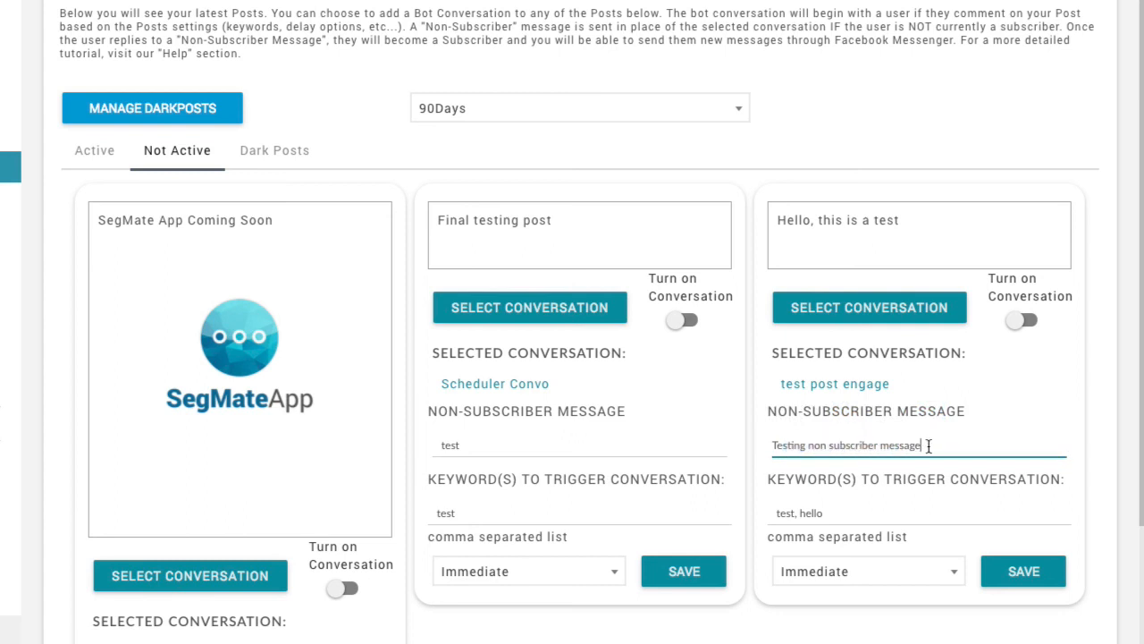